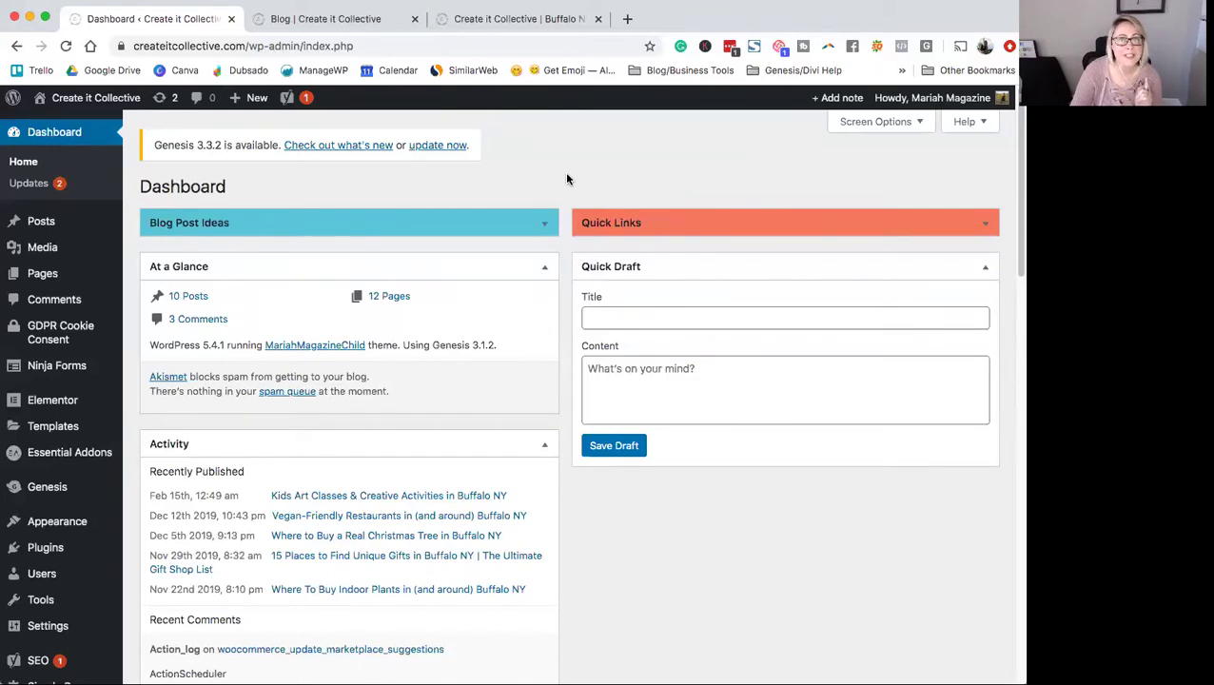
Search the Add Plugins directory for 'Yoast' and confirm Yoast SEO is already active
scroll(567, 179, down, 1)
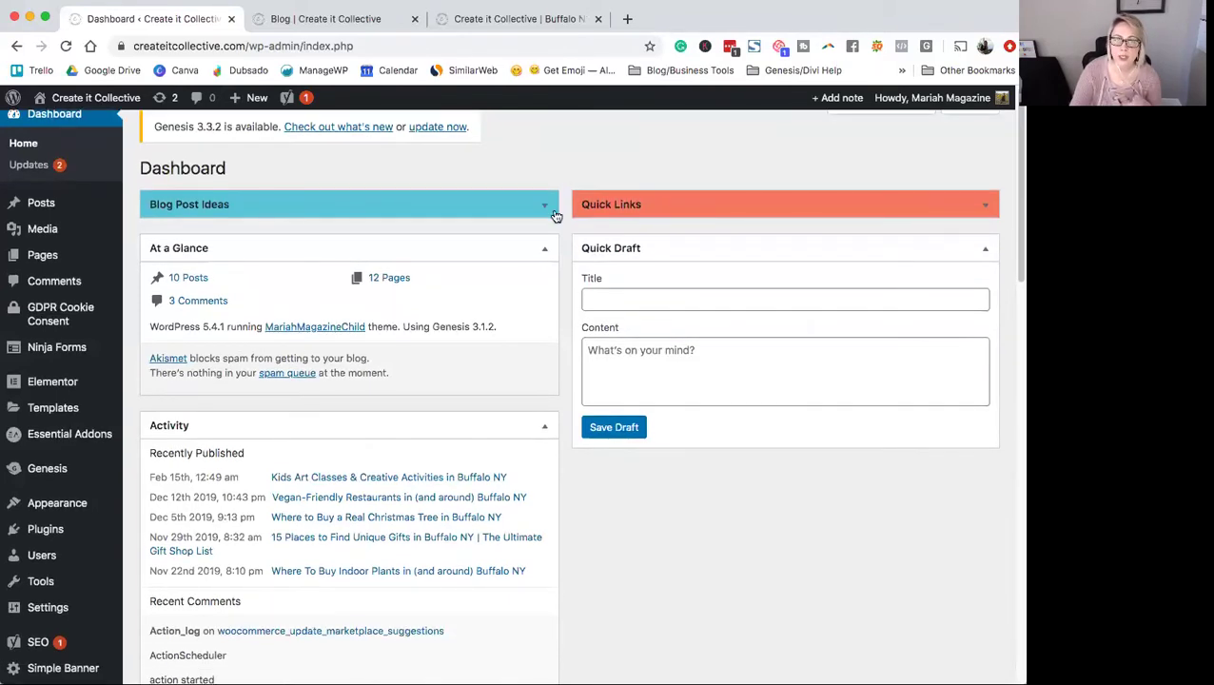
click(57, 539)
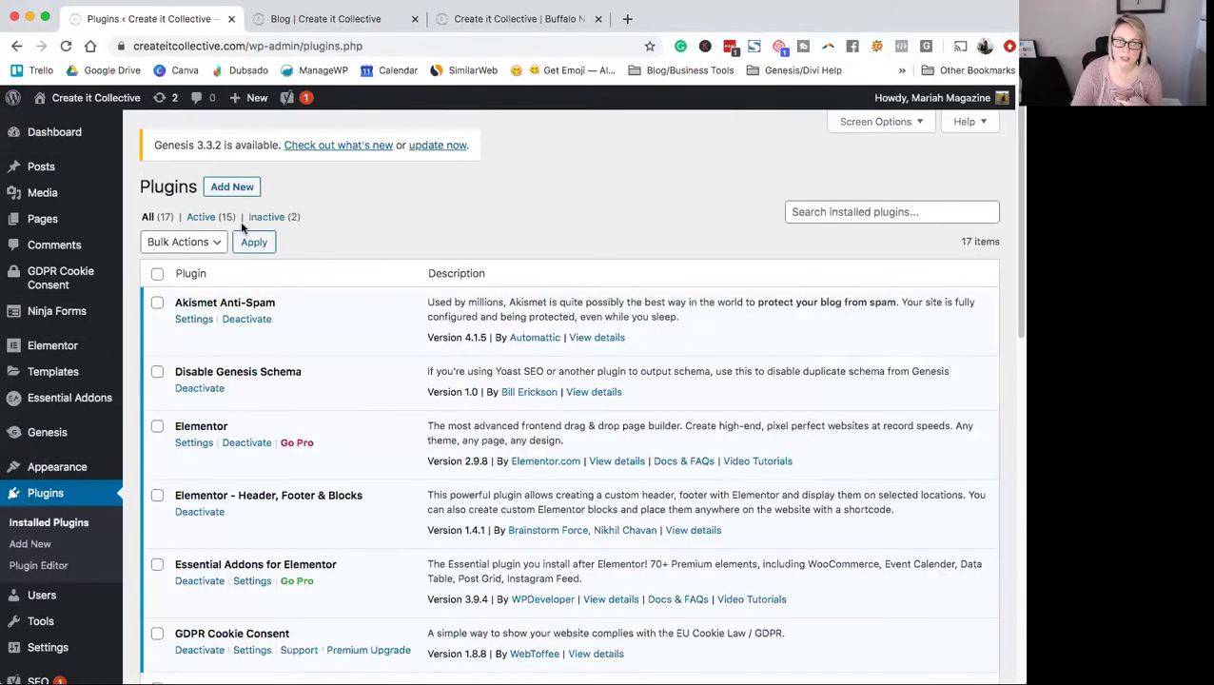
click(243, 188)
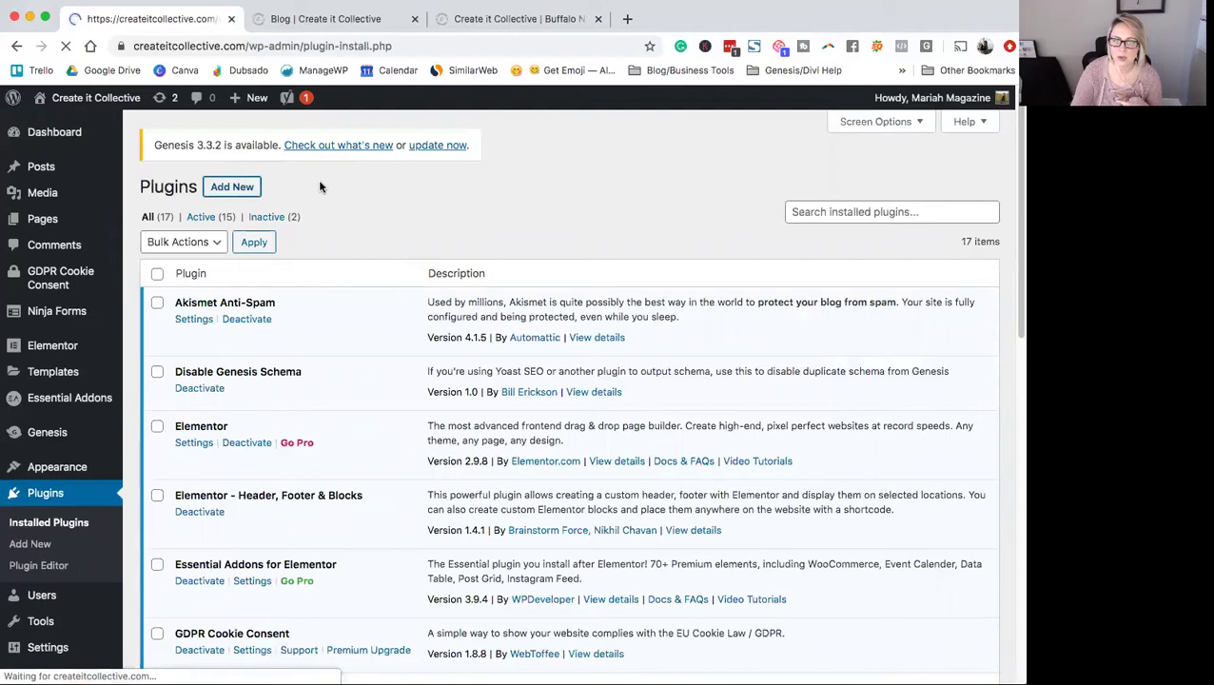
click(807, 226)
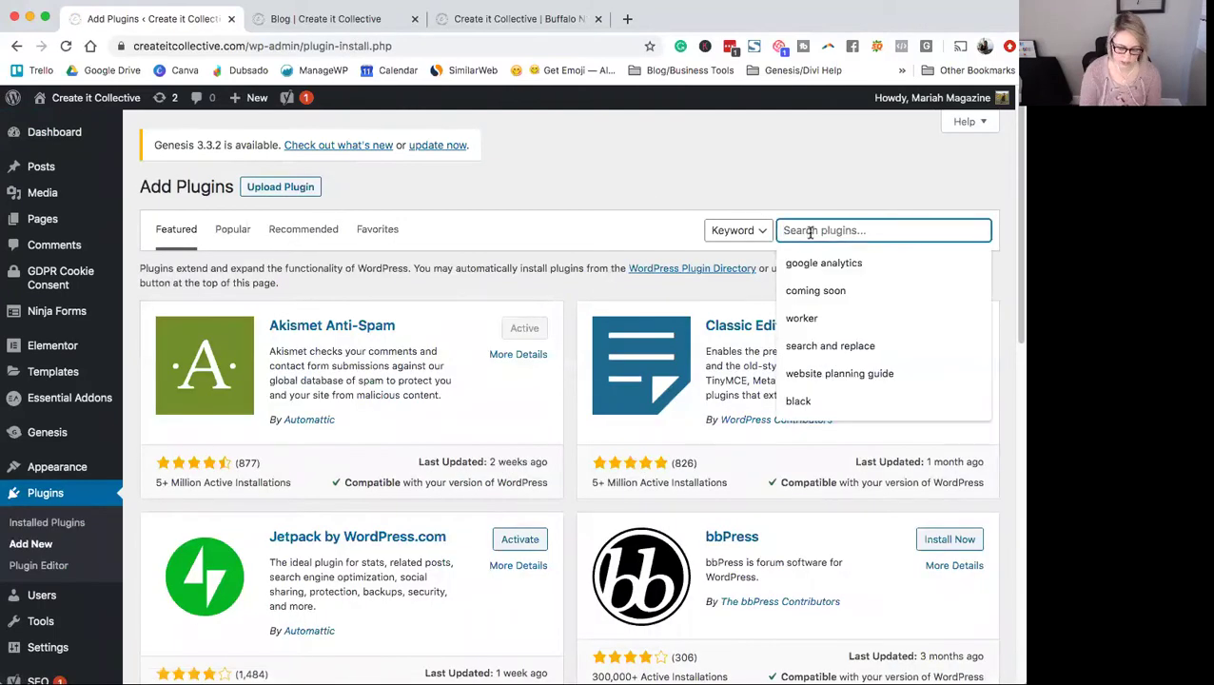
text(Yoast)
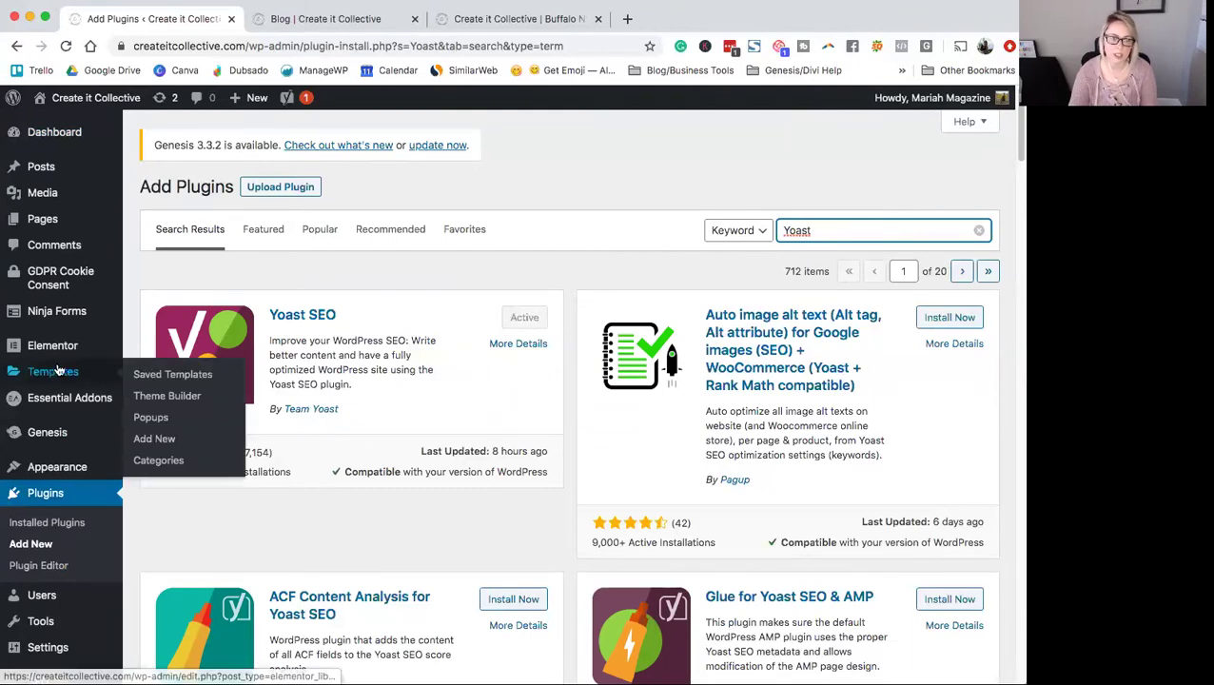
scroll(137, 328, down, 2)
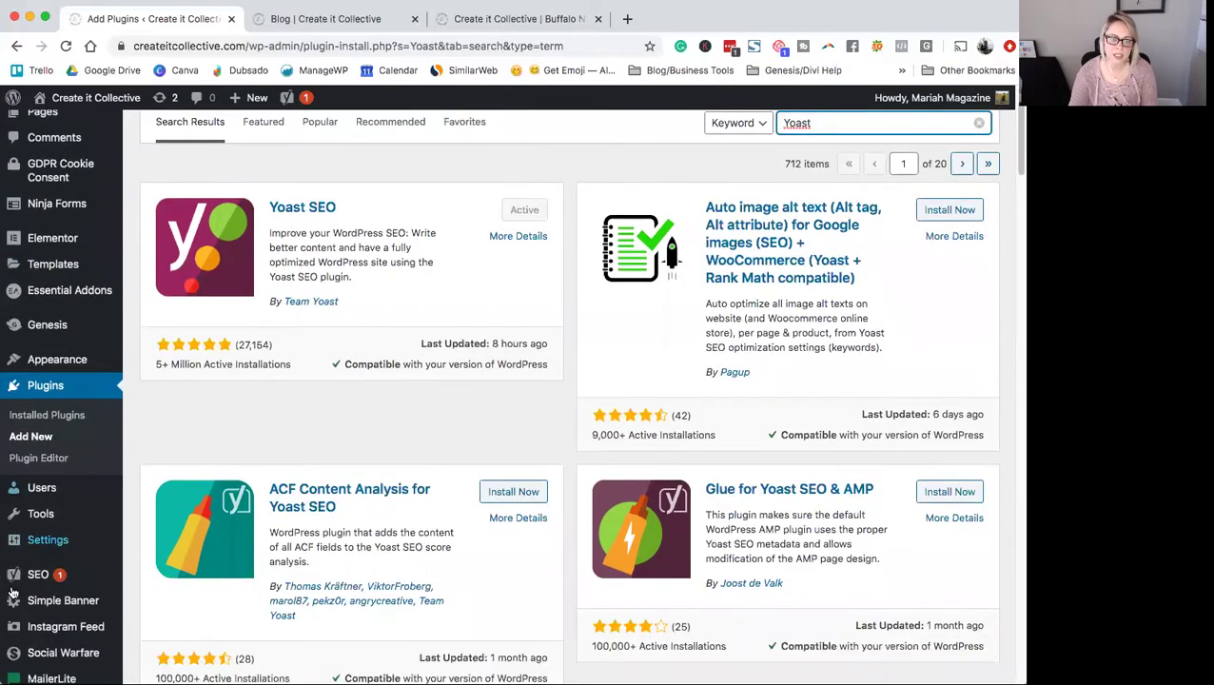
mouse_move(16, 577)
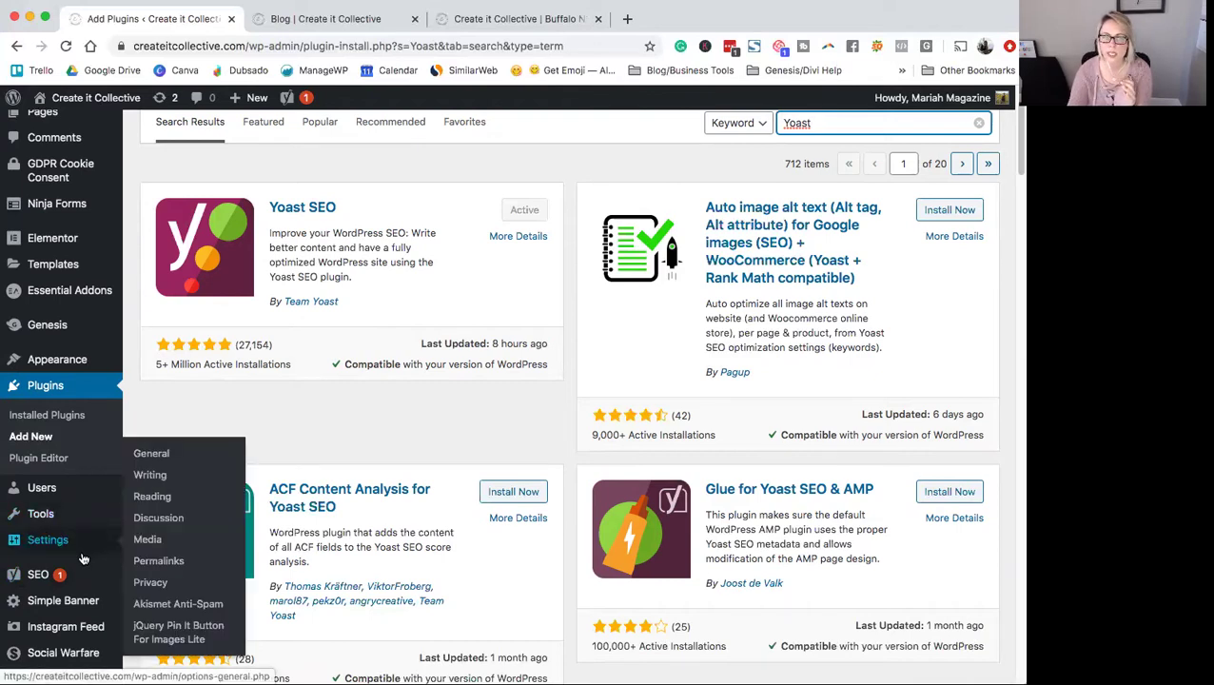
mouse_move(71, 585)
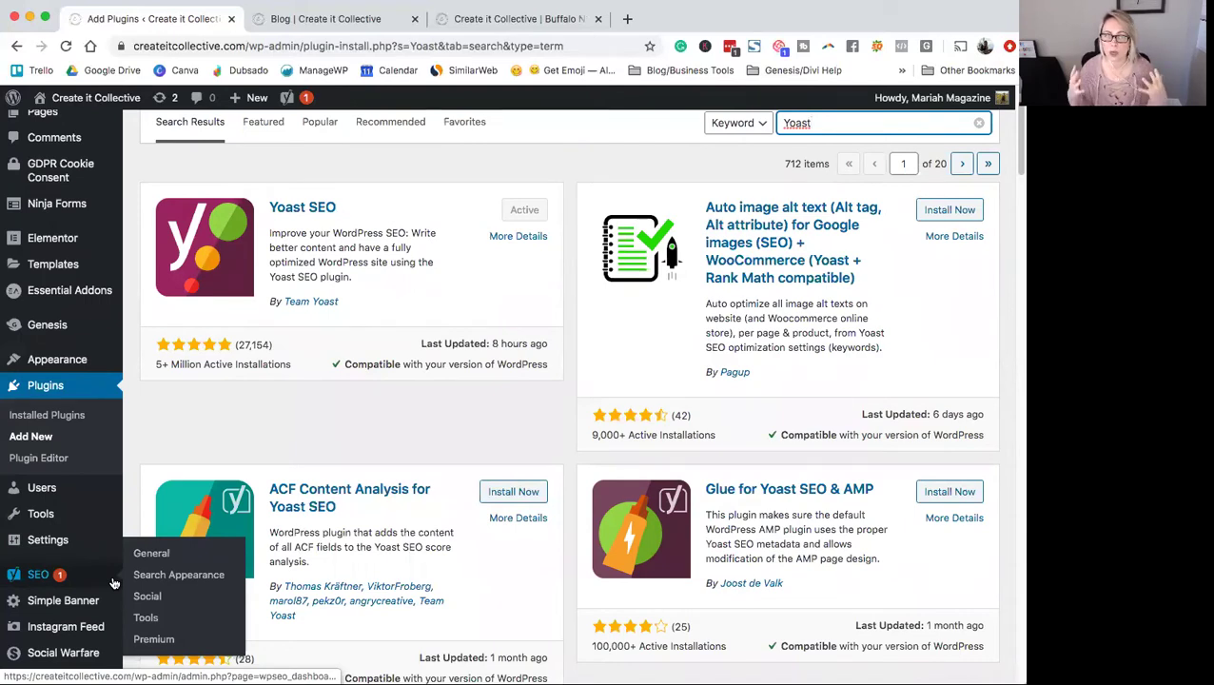
Open the All Pages list and scroll down to the Newsletter Success row
click(230, 428)
scroll(197, 431, up, 2)
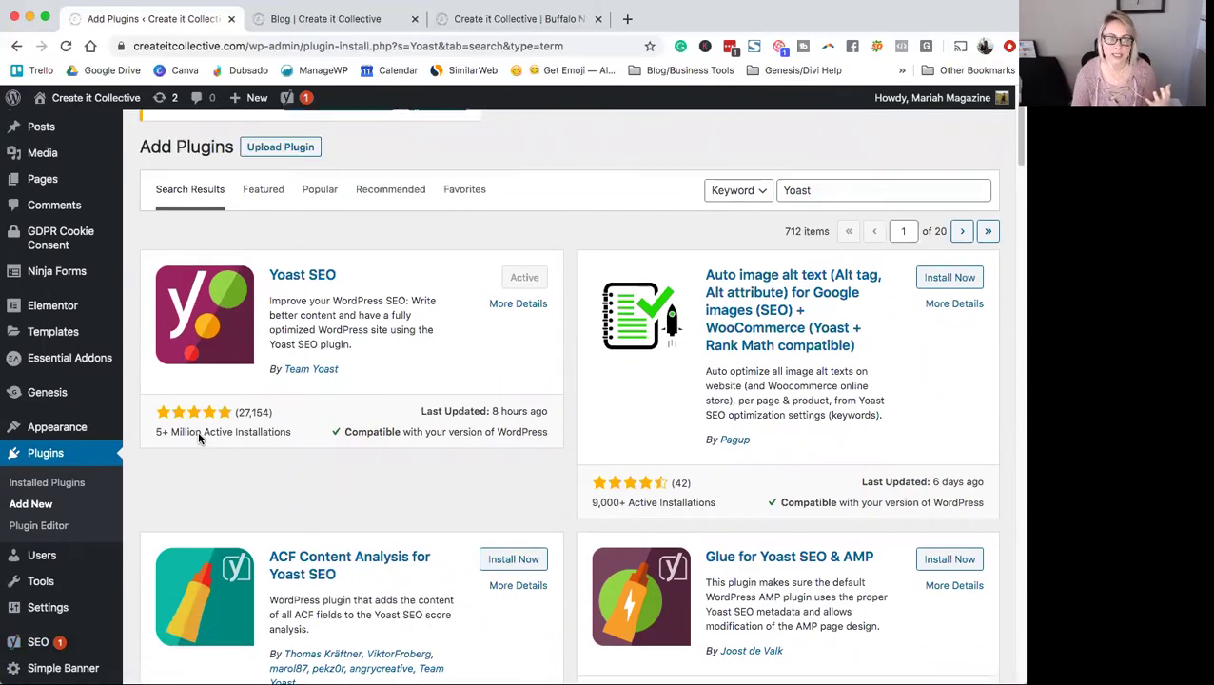
click(43, 219)
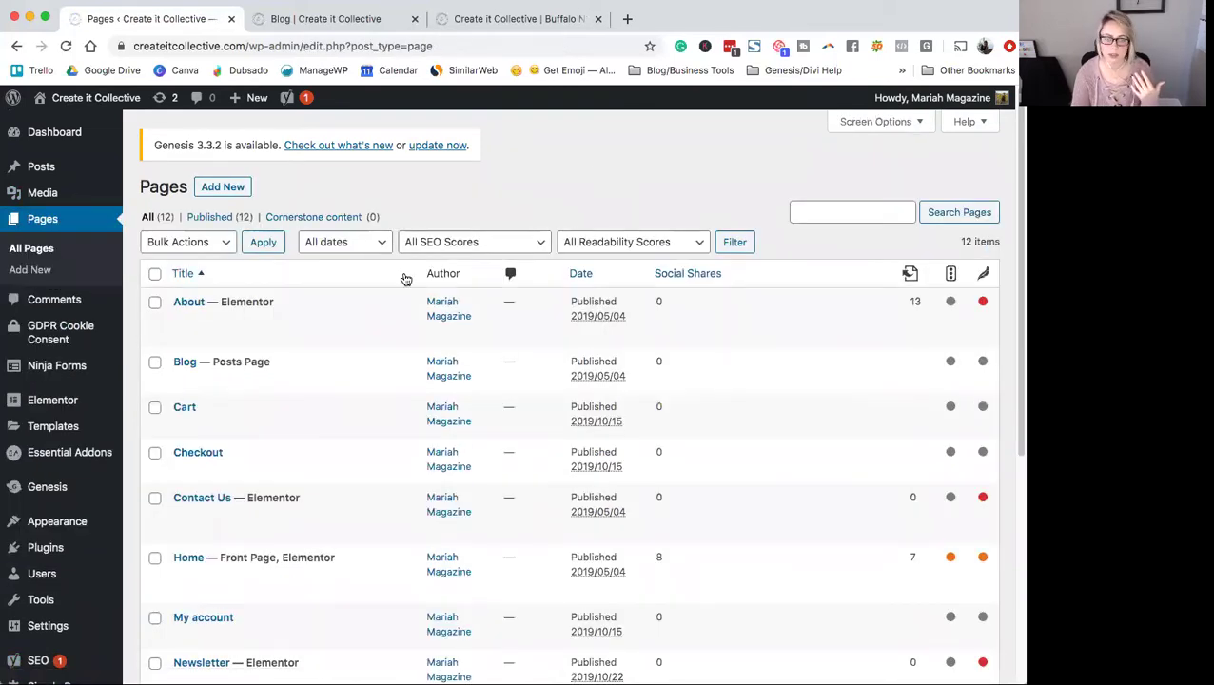
scroll(400, 279, down, 2)
scroll(400, 278, down, 1)
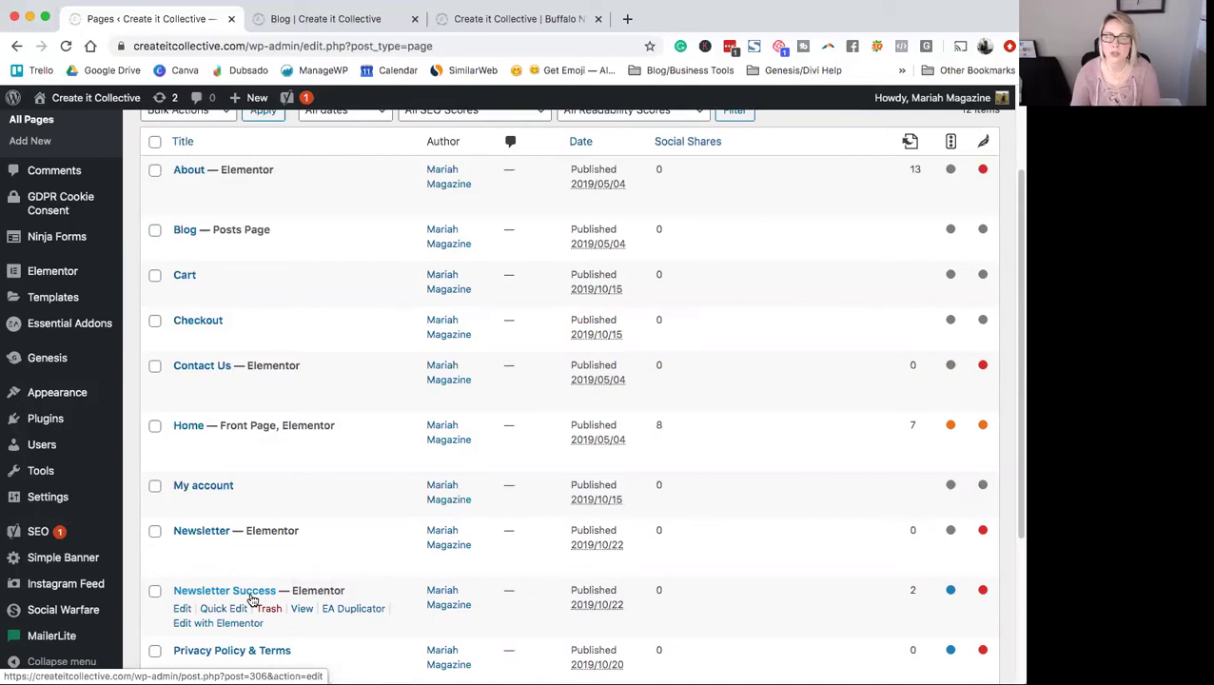
scroll(263, 602, down, 1)
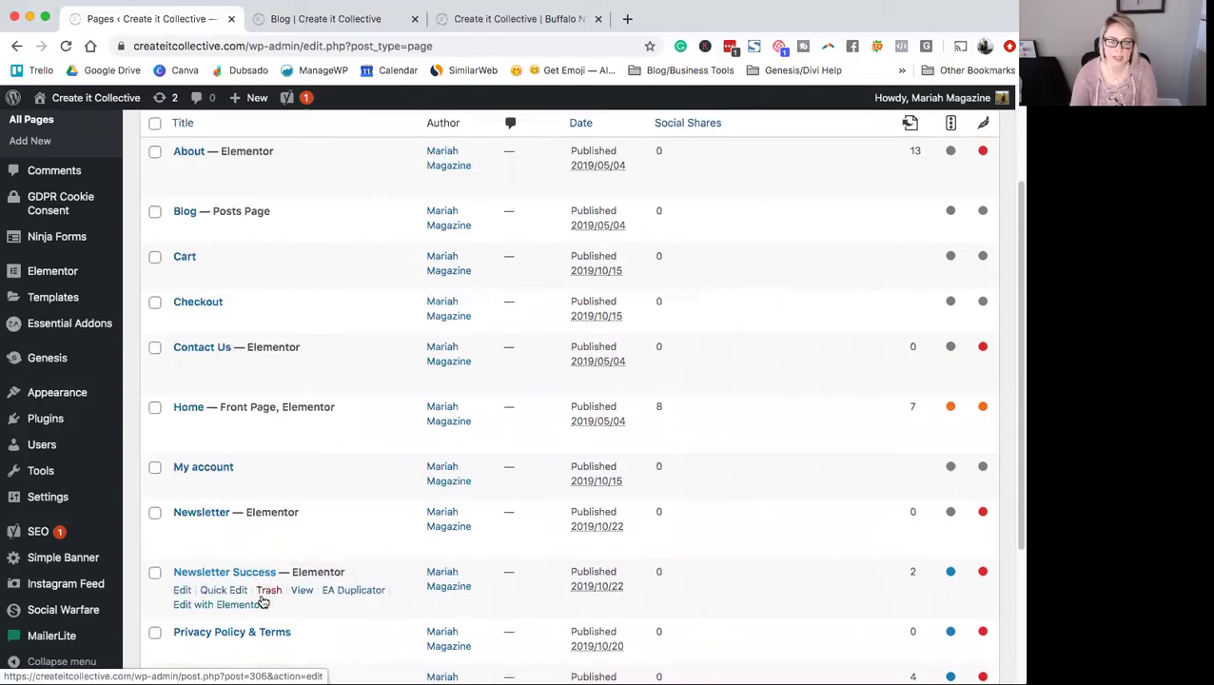
scroll(263, 580, down, 3)
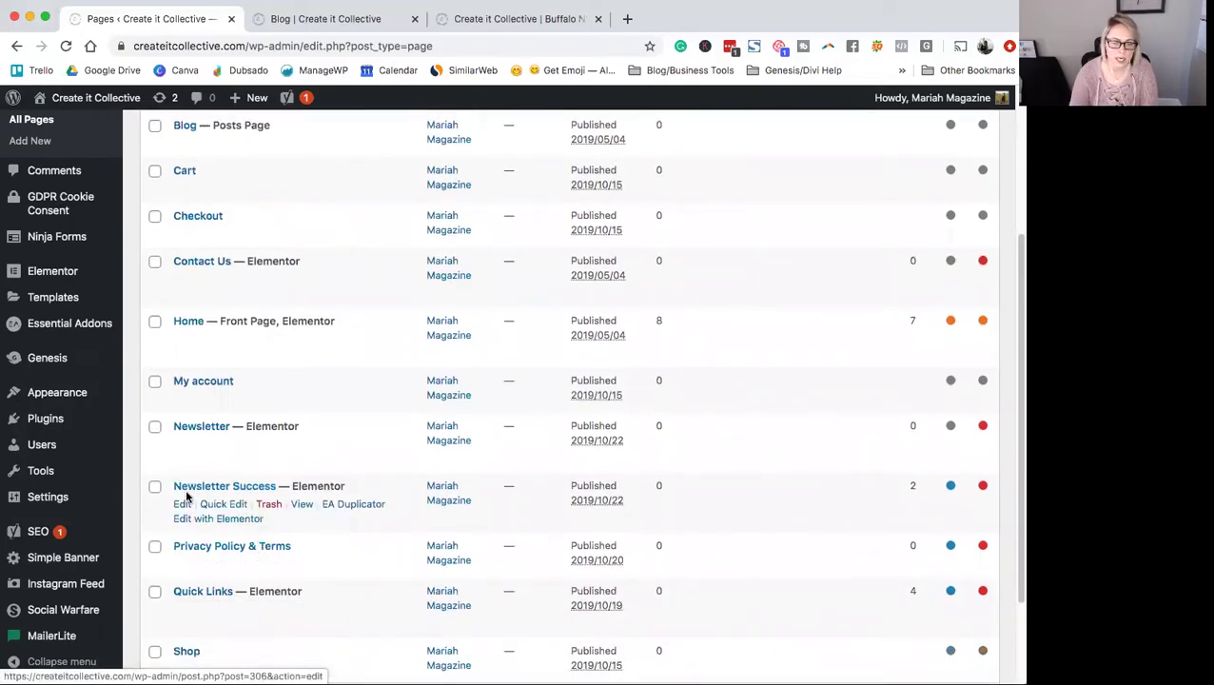
Open the Newsletter Success page in the block editor and scroll to the Yoast SEO box
click(181, 505)
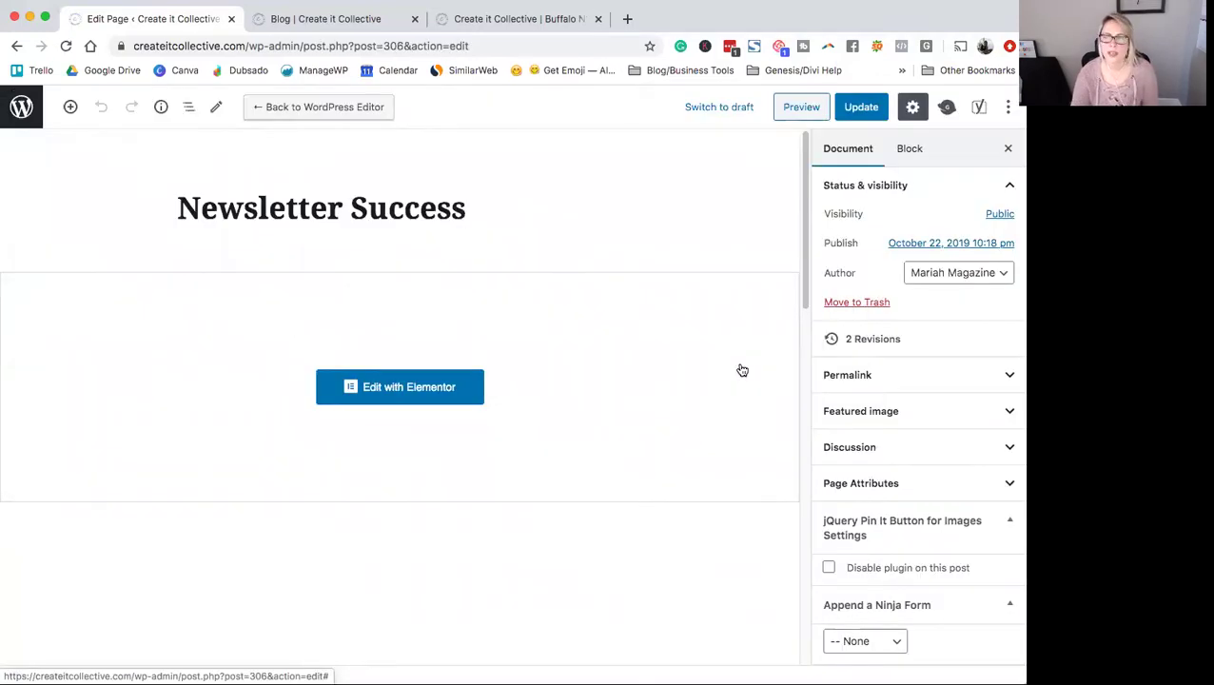
scroll(739, 373, down, 5)
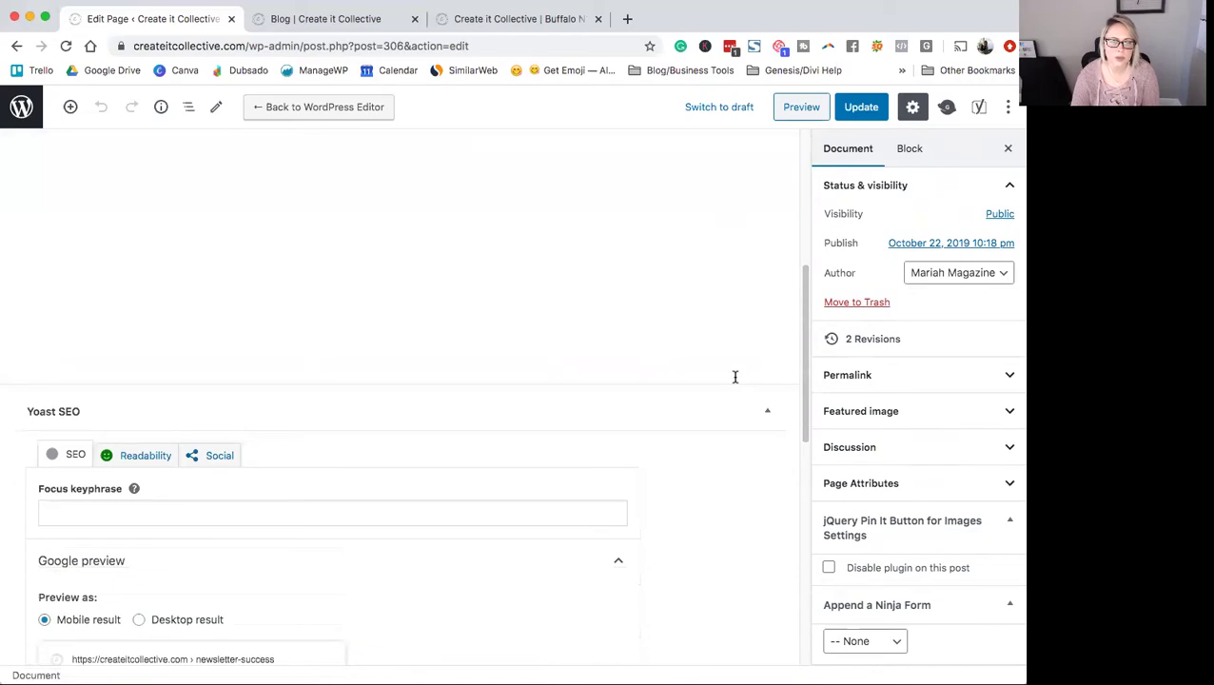
scroll(734, 376, down, 2)
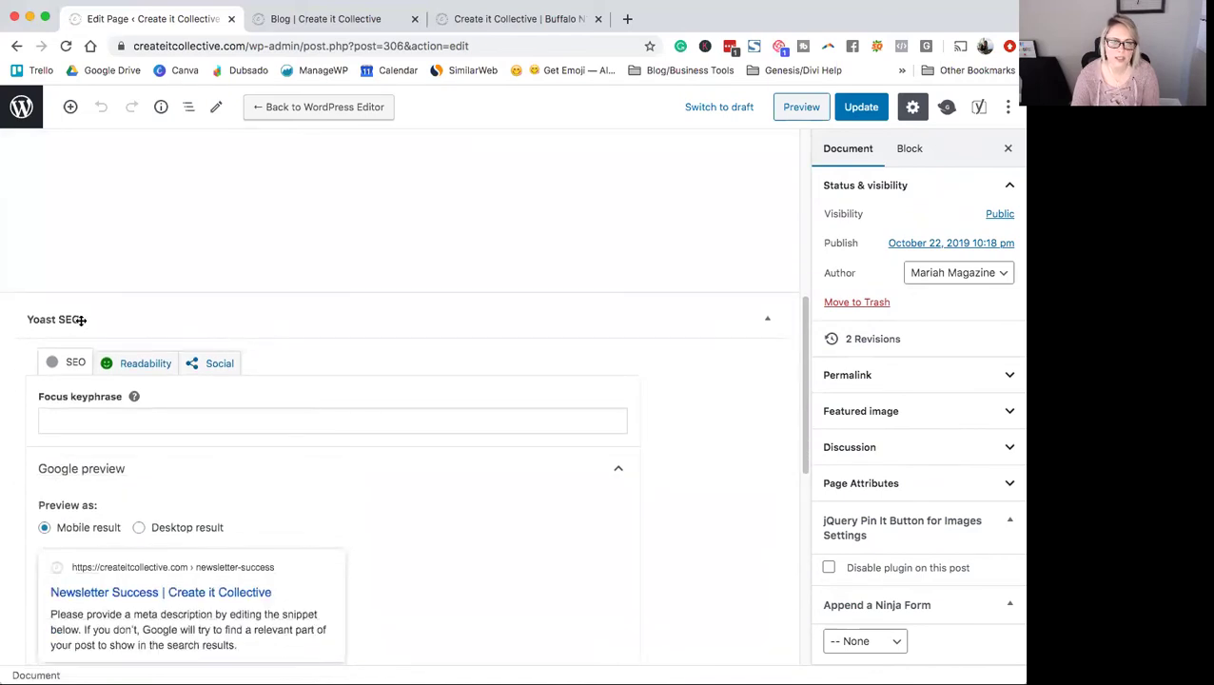
scroll(334, 389, down, 4)
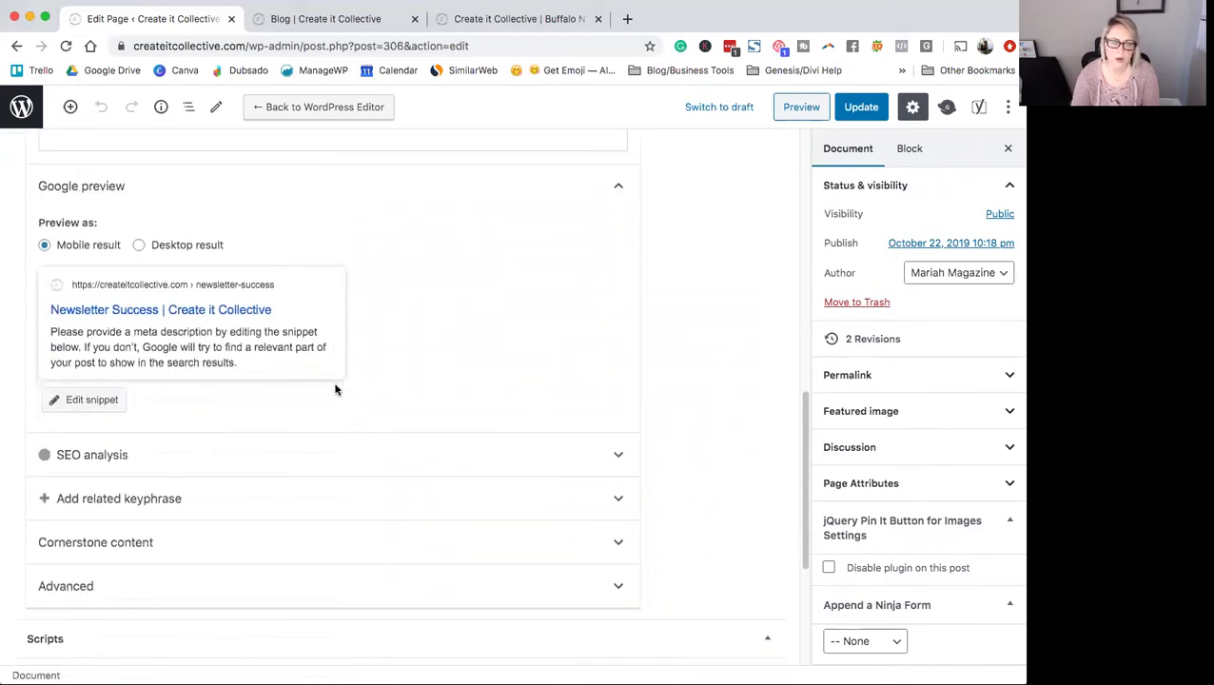
Expand the Yoast Advanced section to reveal the search-engine indexing settings
click(86, 591)
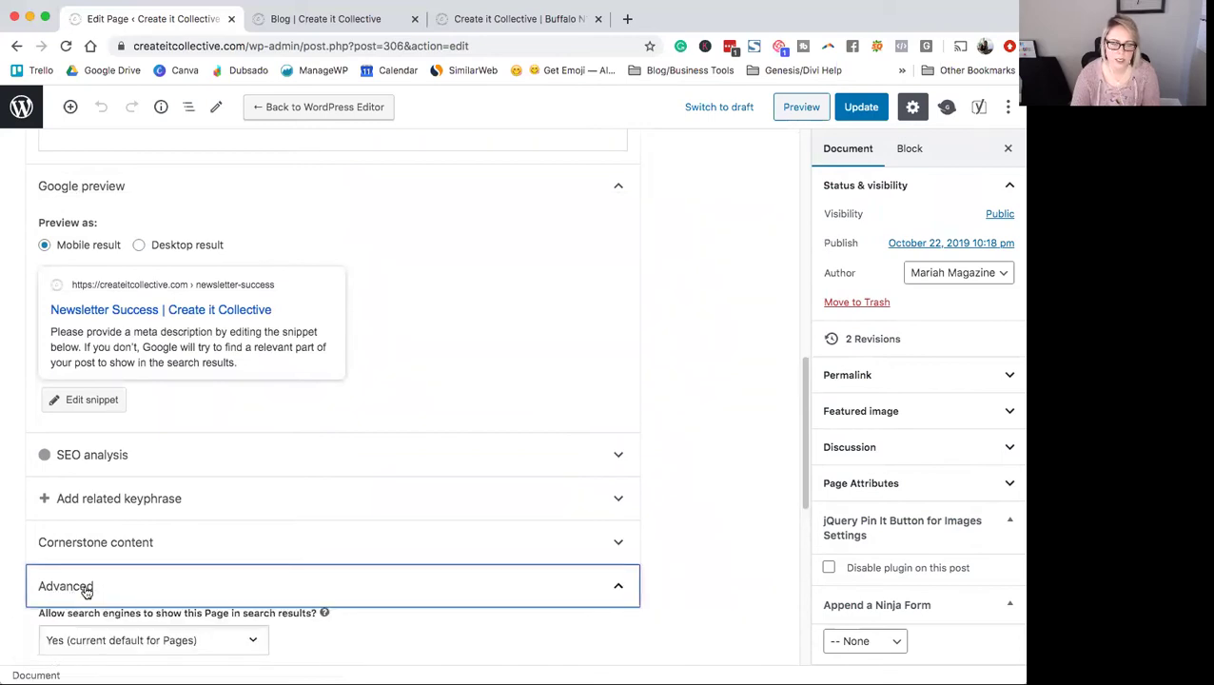
scroll(87, 590, down, 2)
scroll(510, 586, down, 2)
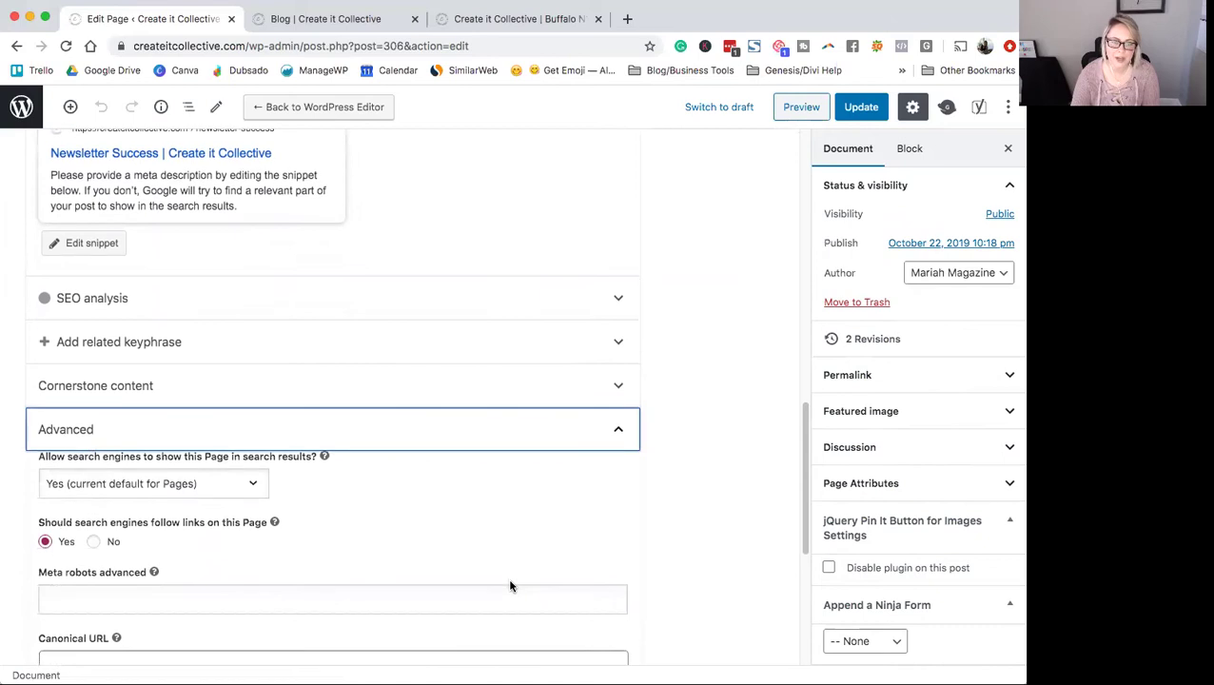
scroll(490, 567, down, 1)
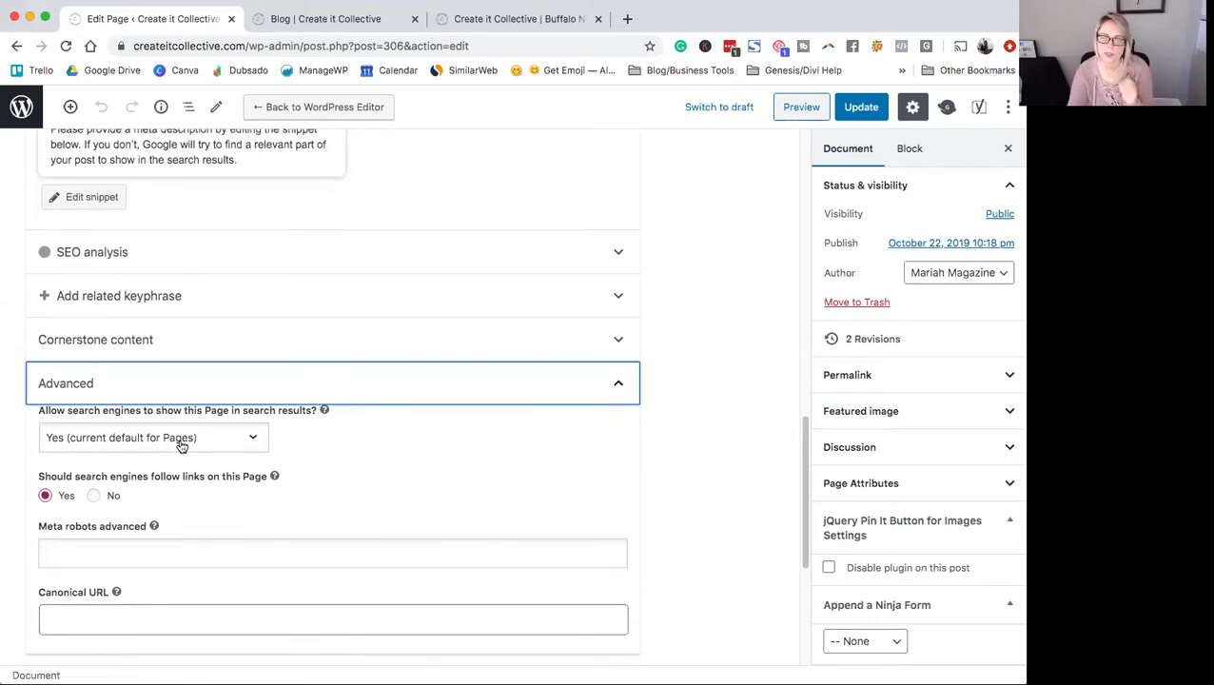
Set search-engine indexing and link-following both to No, update the page, and view it live
click(253, 439)
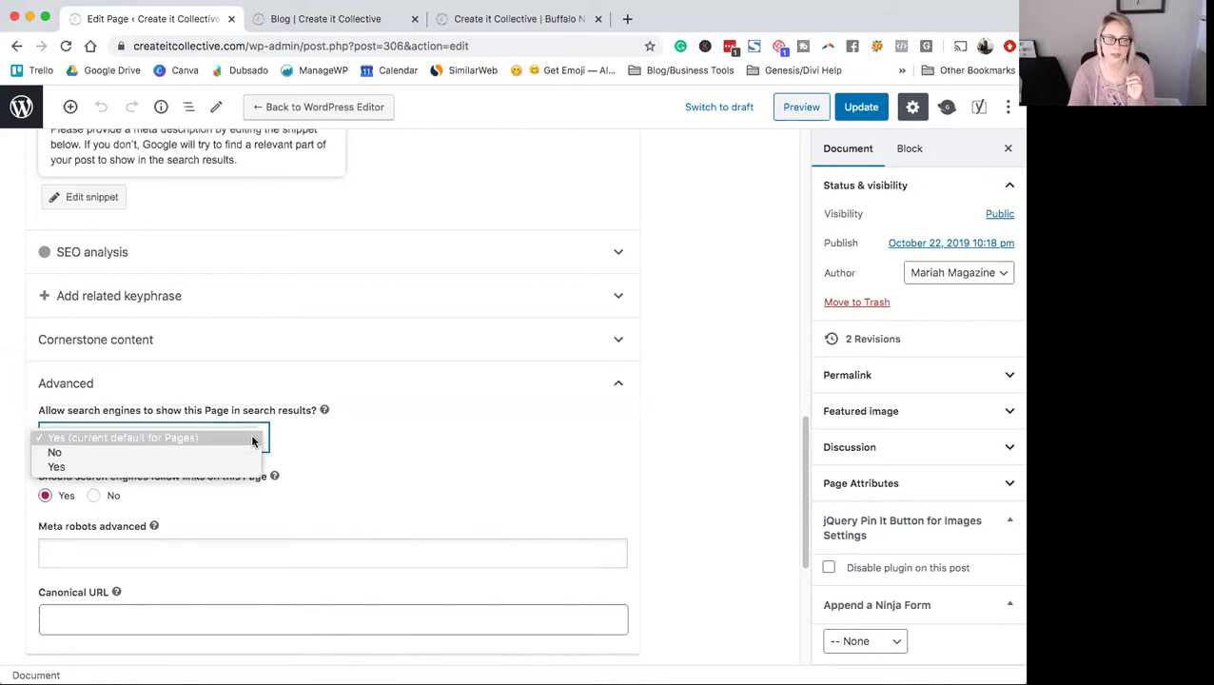
click(238, 453)
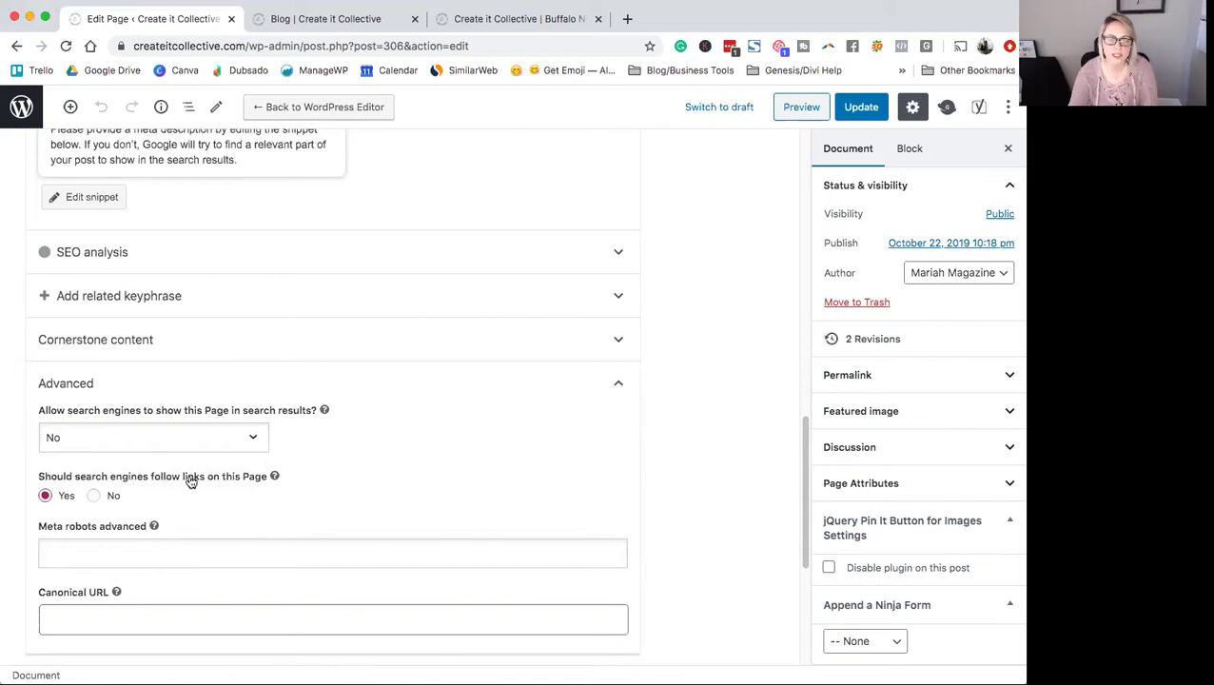
click(94, 497)
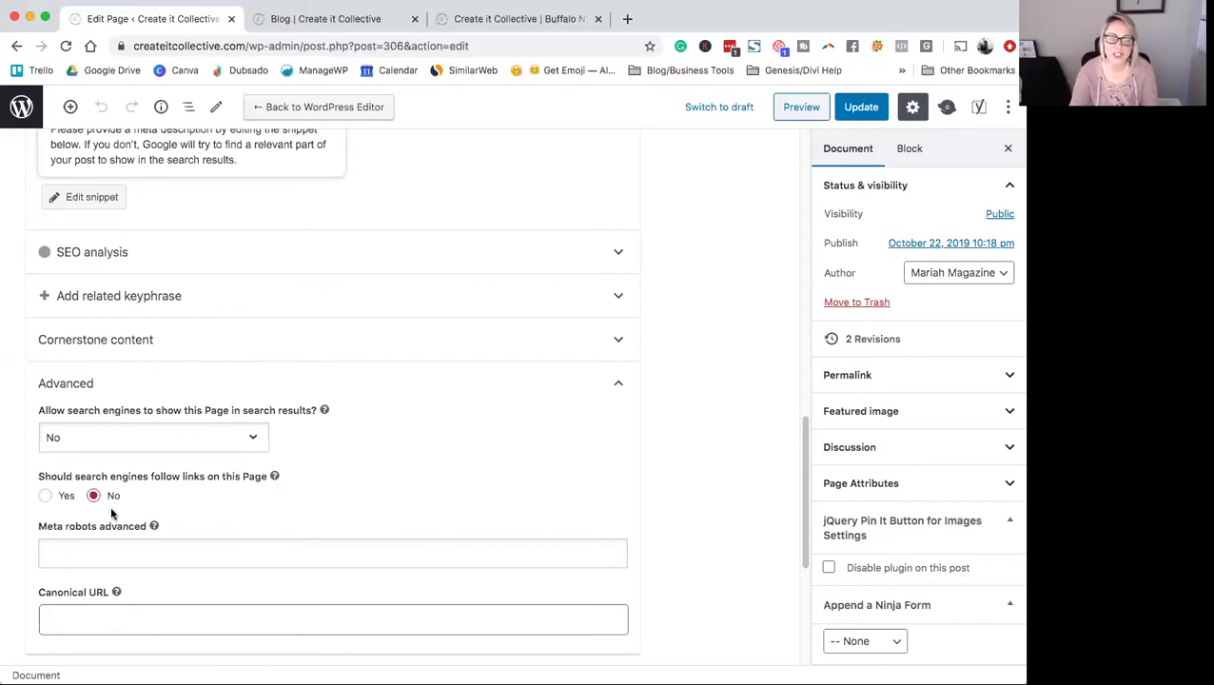
click(864, 110)
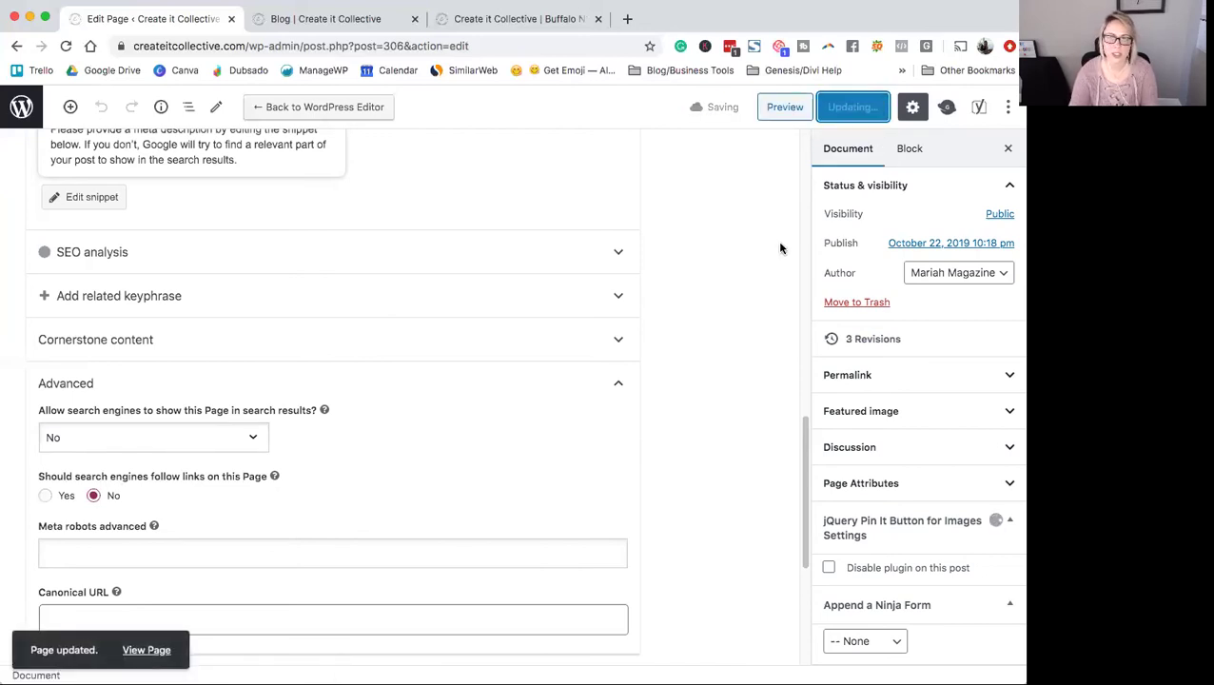
click(138, 650)
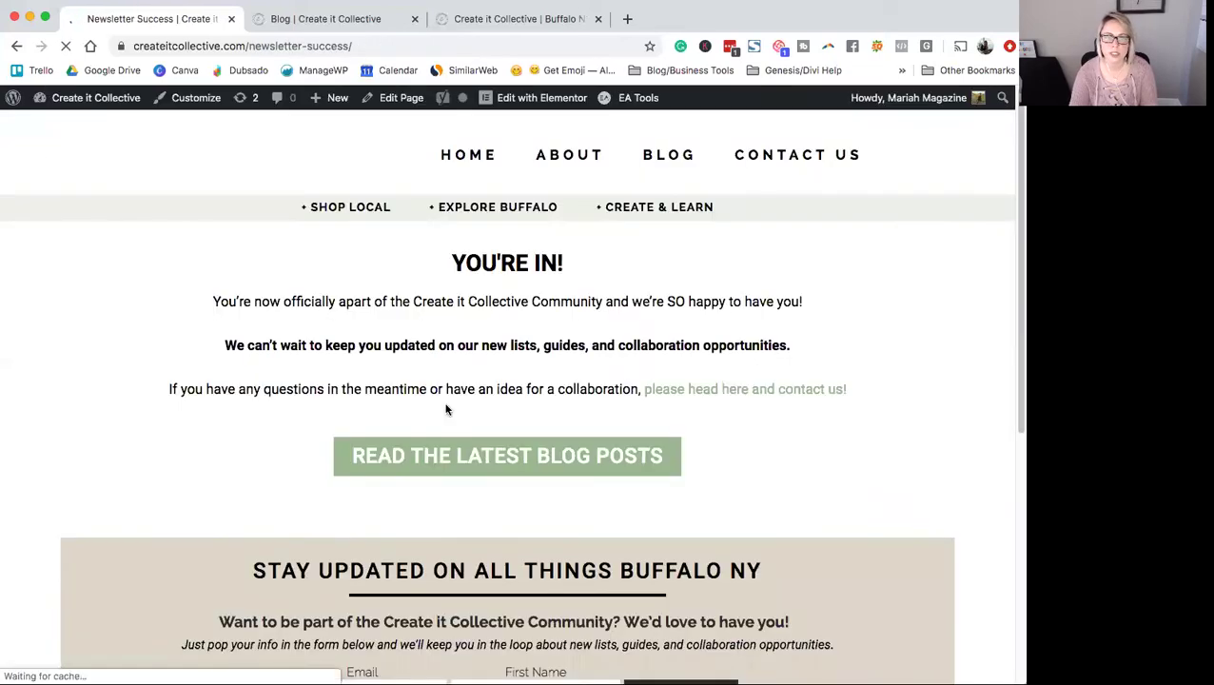
View the live page's source and highlight the robots meta value content="noindex, nofollow"
right_click(202, 264)
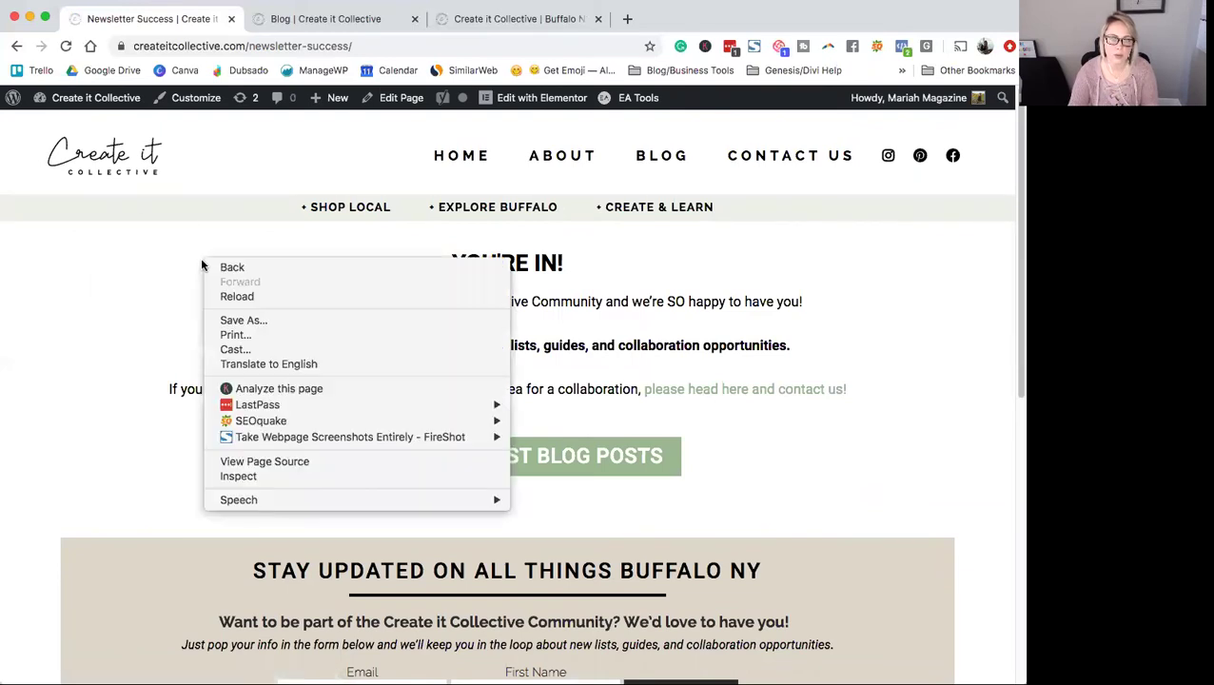
click(284, 461)
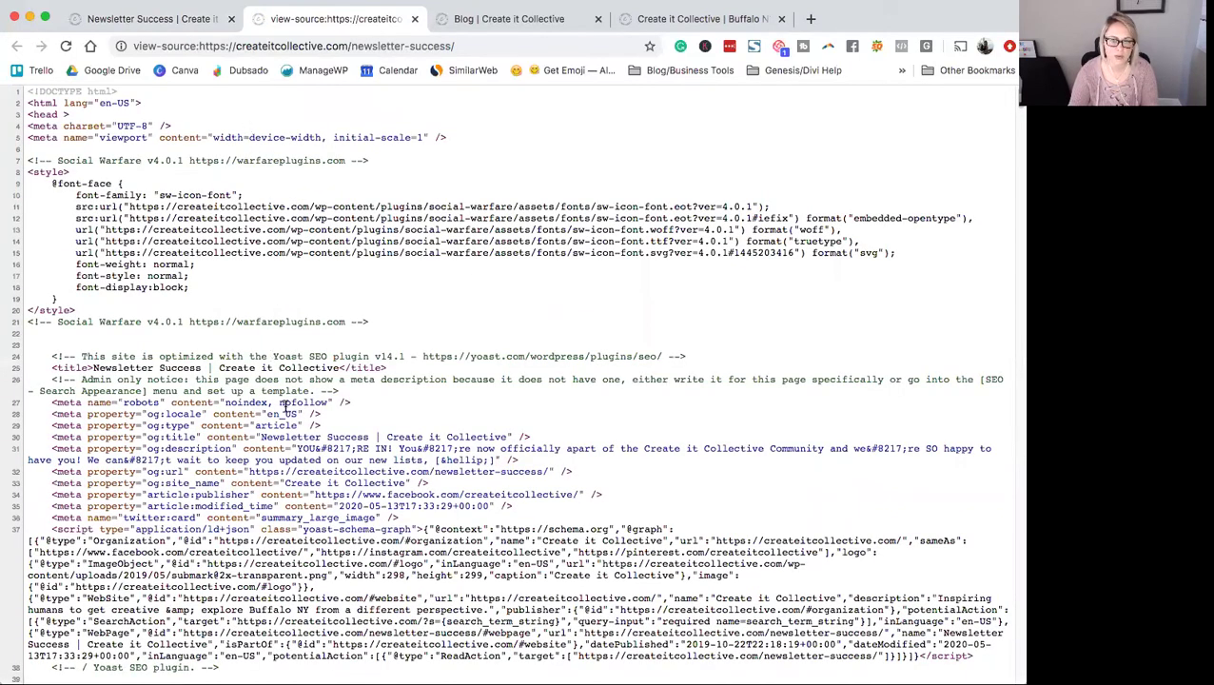
drag(333, 403, 48, 402)
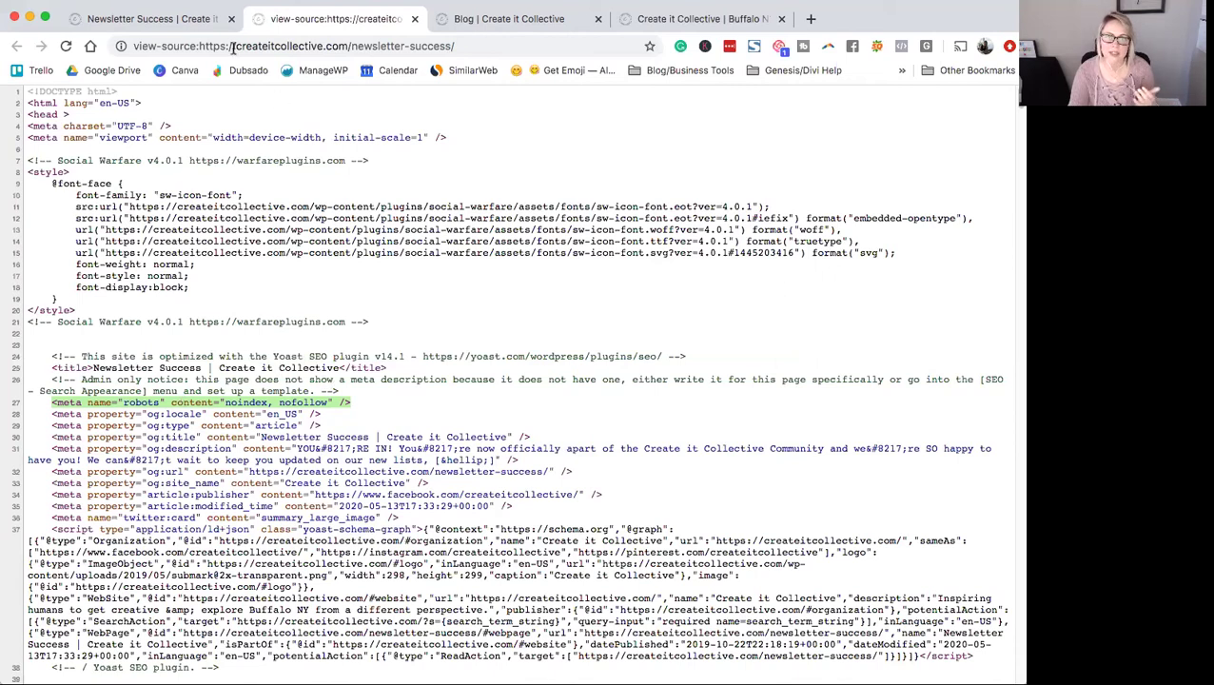
Return to the Newsletter Success tab and go back to its Edit Page screen
click(188, 26)
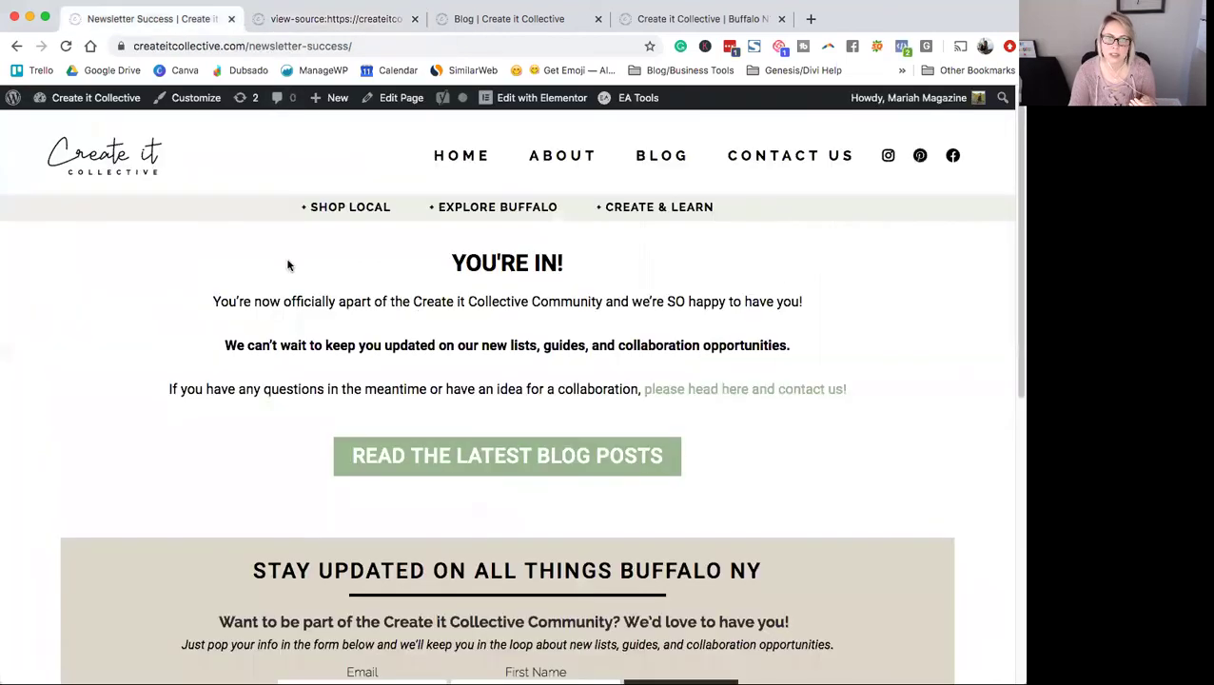
click(13, 48)
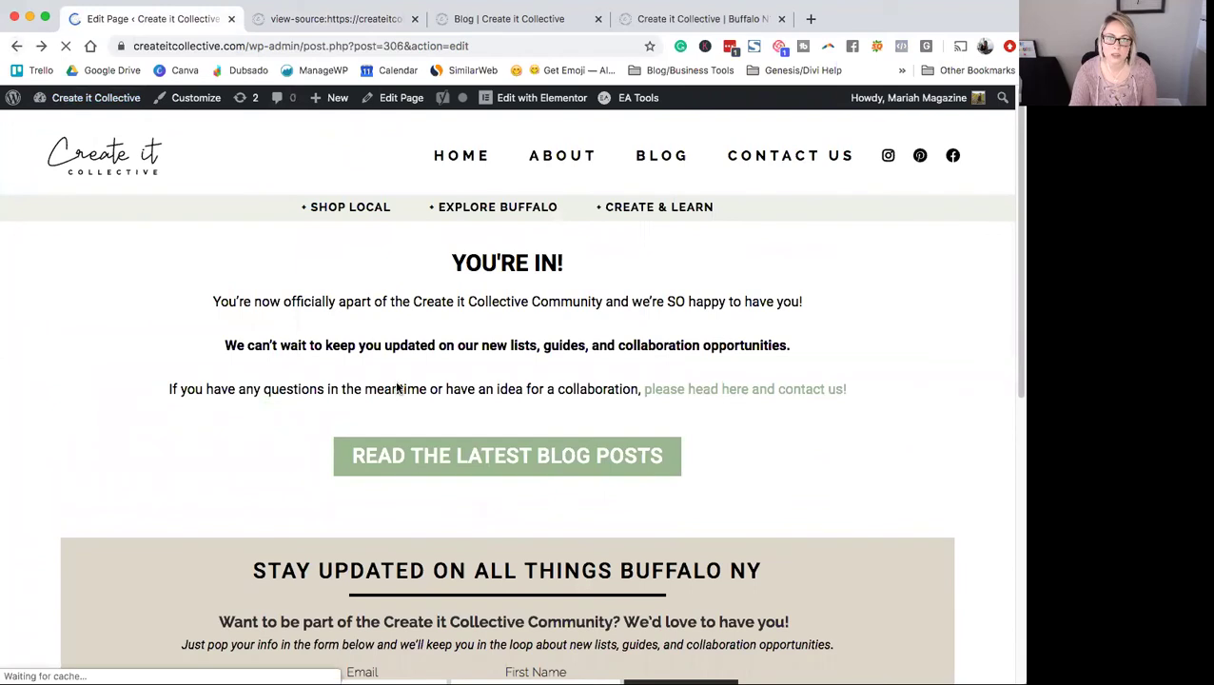